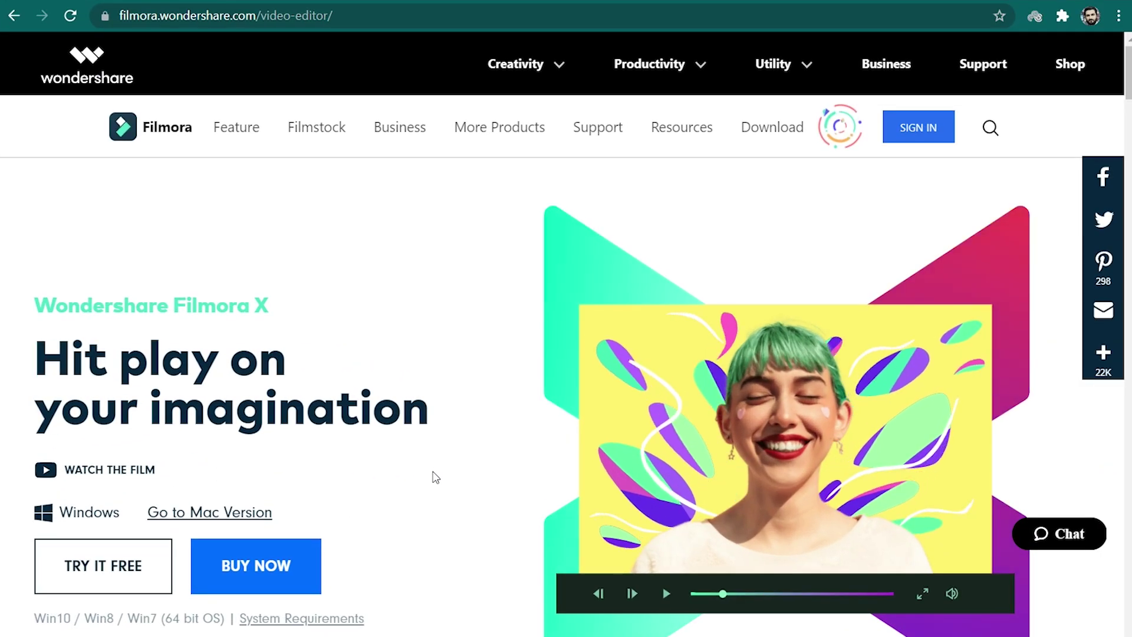
Scroll down the Filmora product page and start the TRY IT FREE installer download.
scroll(435, 477, down, 1)
scroll(435, 476, down, 2)
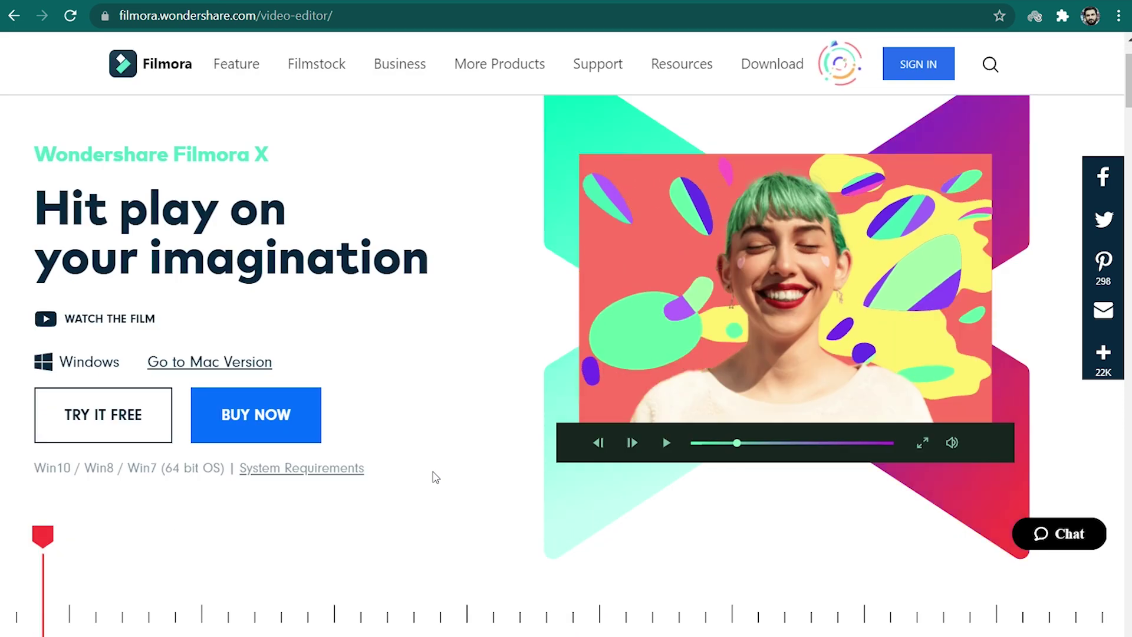
click(142, 440)
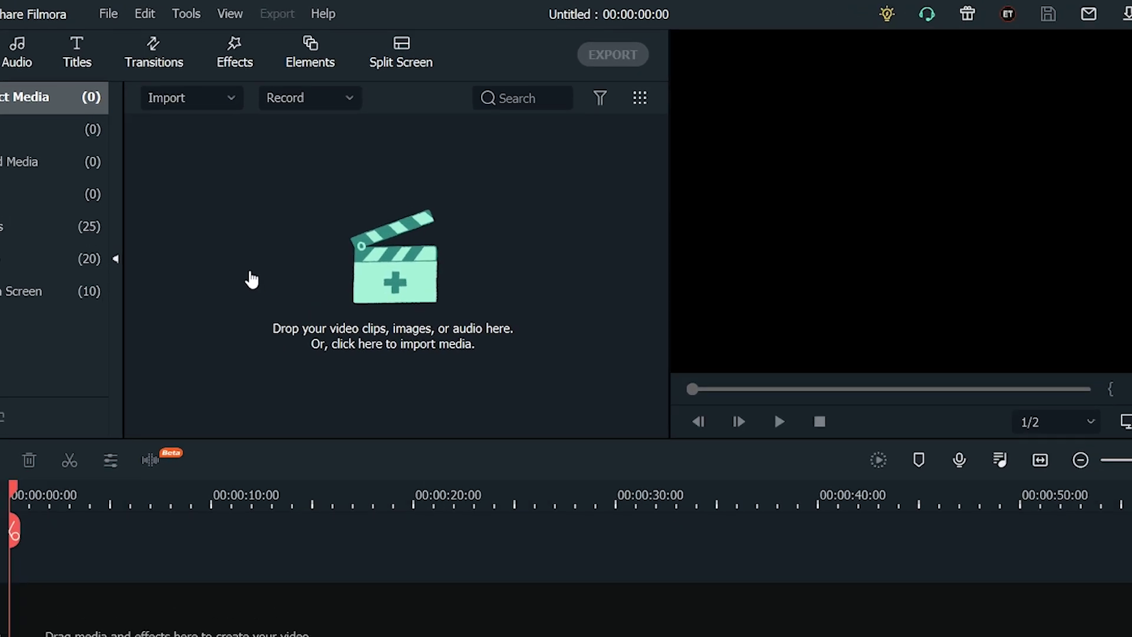
Import the Japan - Night Life and My Tokyo Trip videos from Captures into the project media.
click(250, 87)
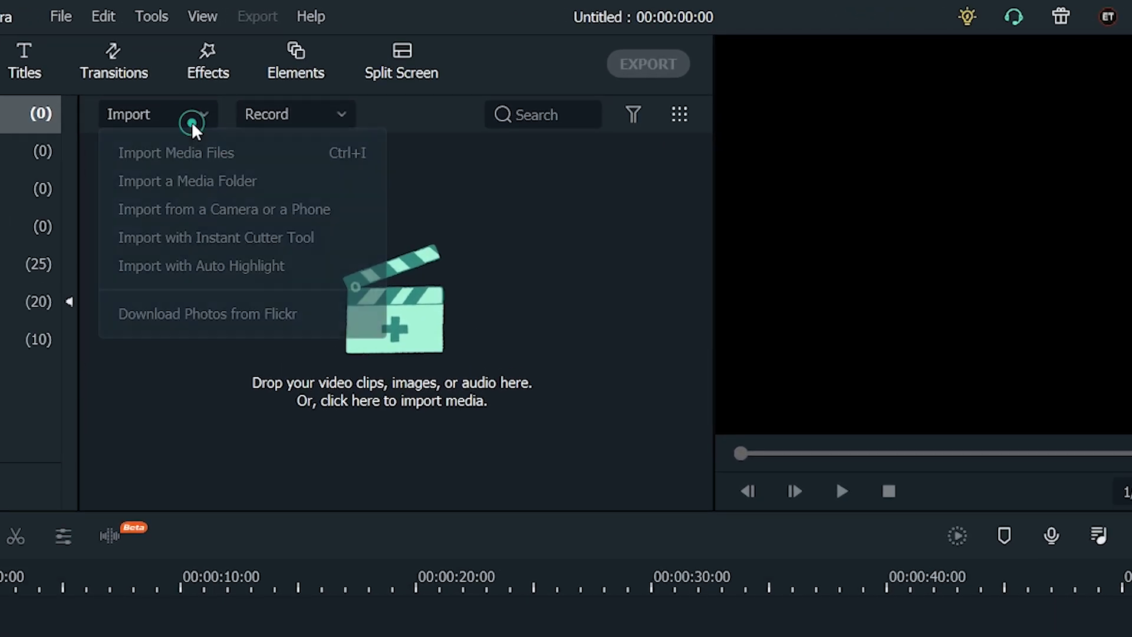
click(267, 152)
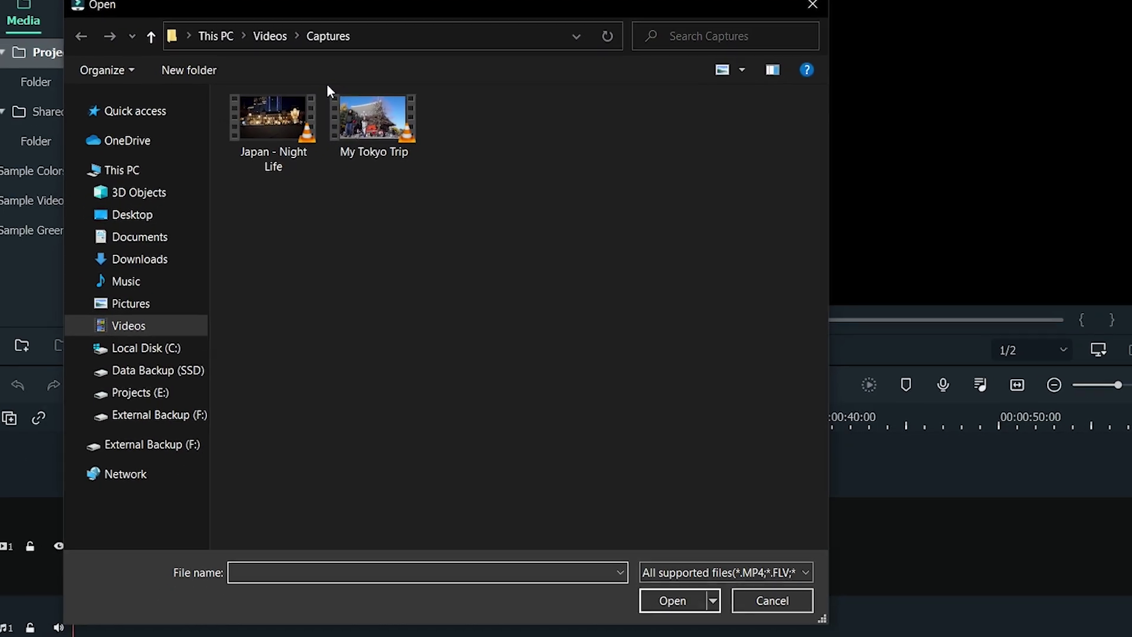
drag(382, 195, 236, 91)
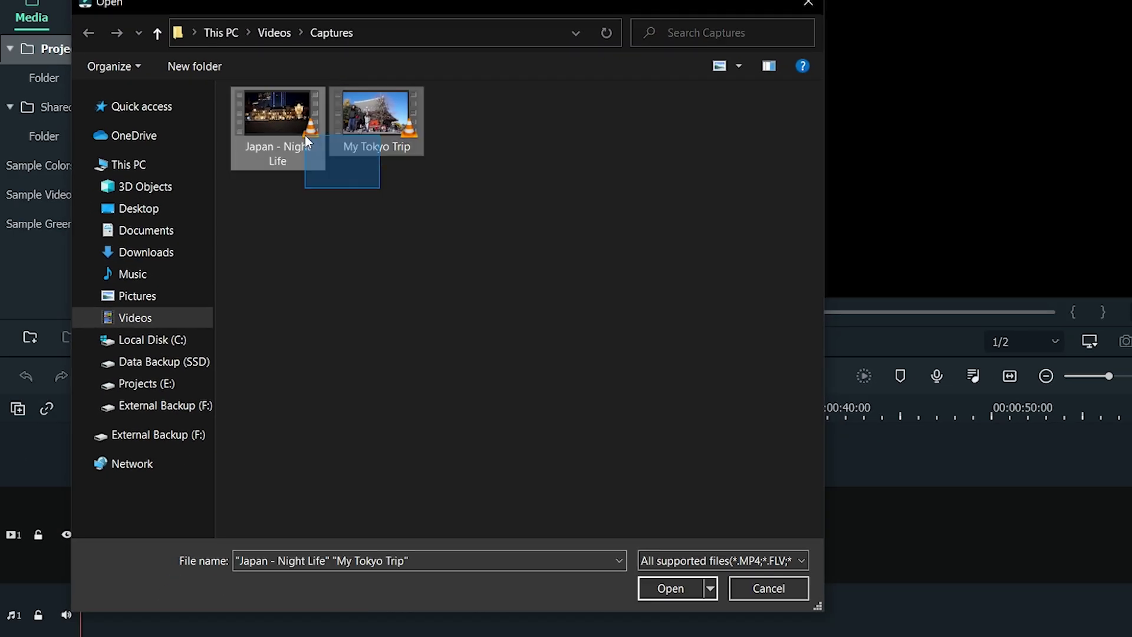
click(668, 586)
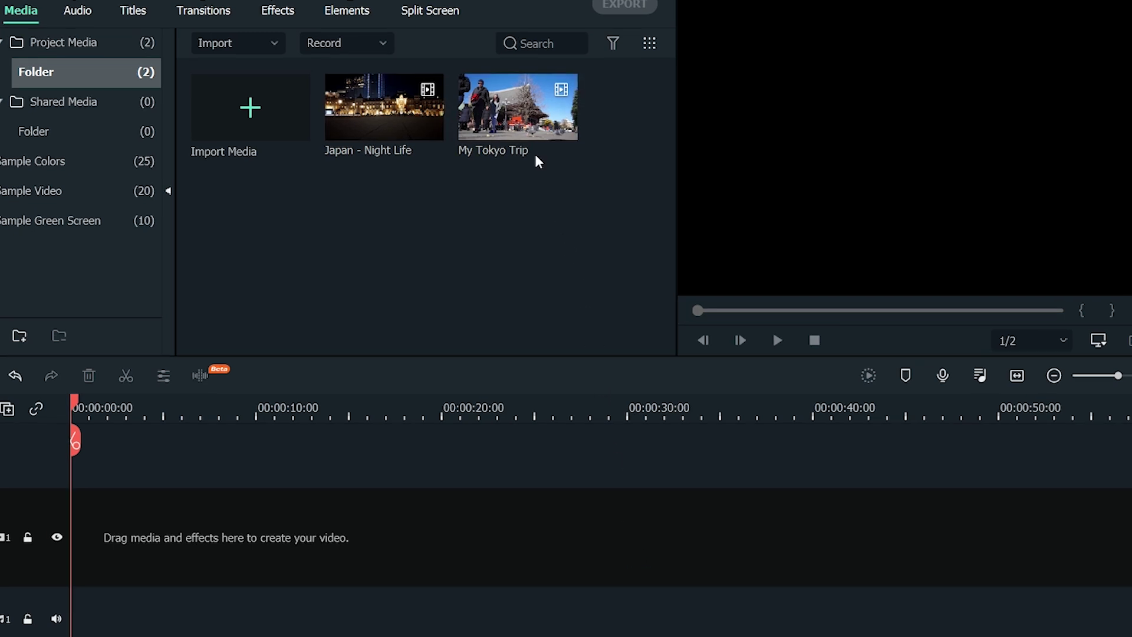
View the My Tokyo Trip clip's properties, then select both clips in the media library.
right_click(534, 133)
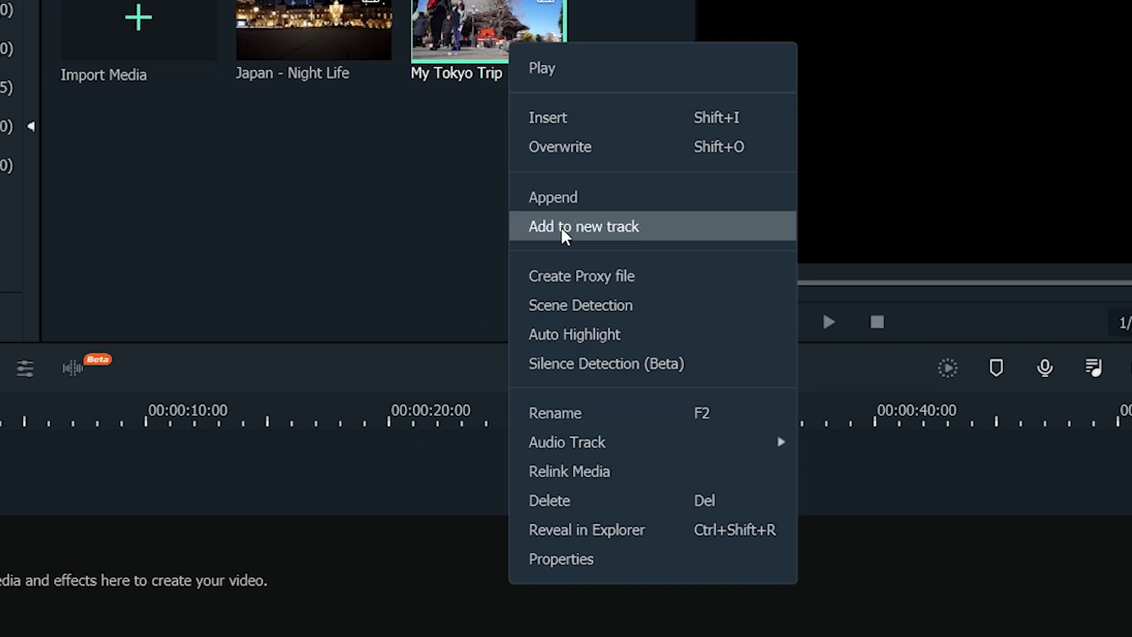
click(600, 561)
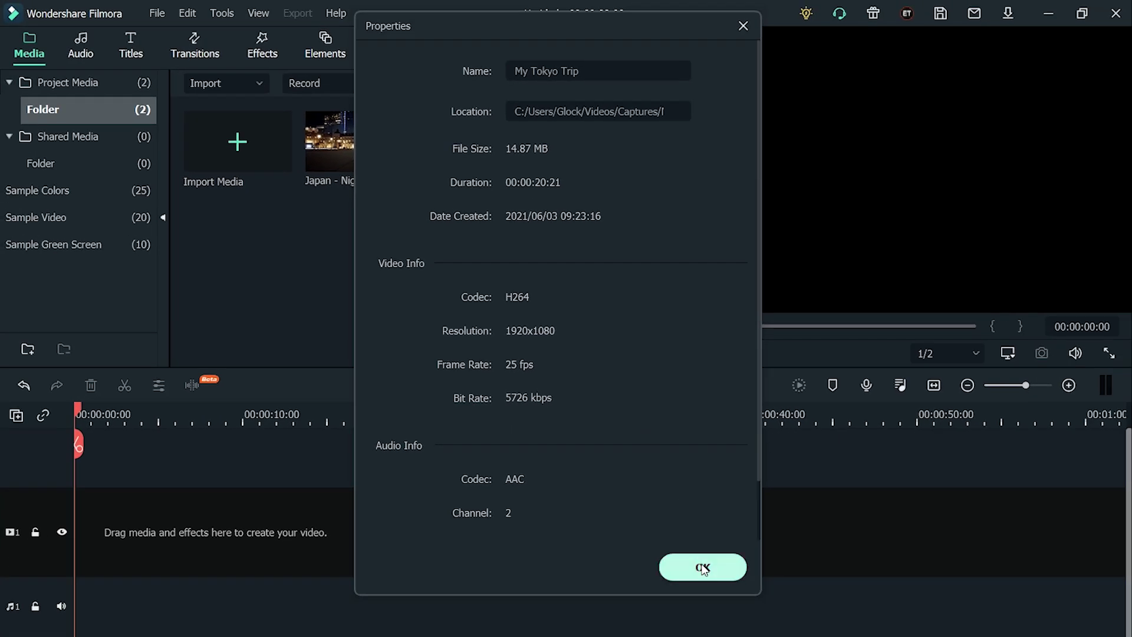
click(702, 567)
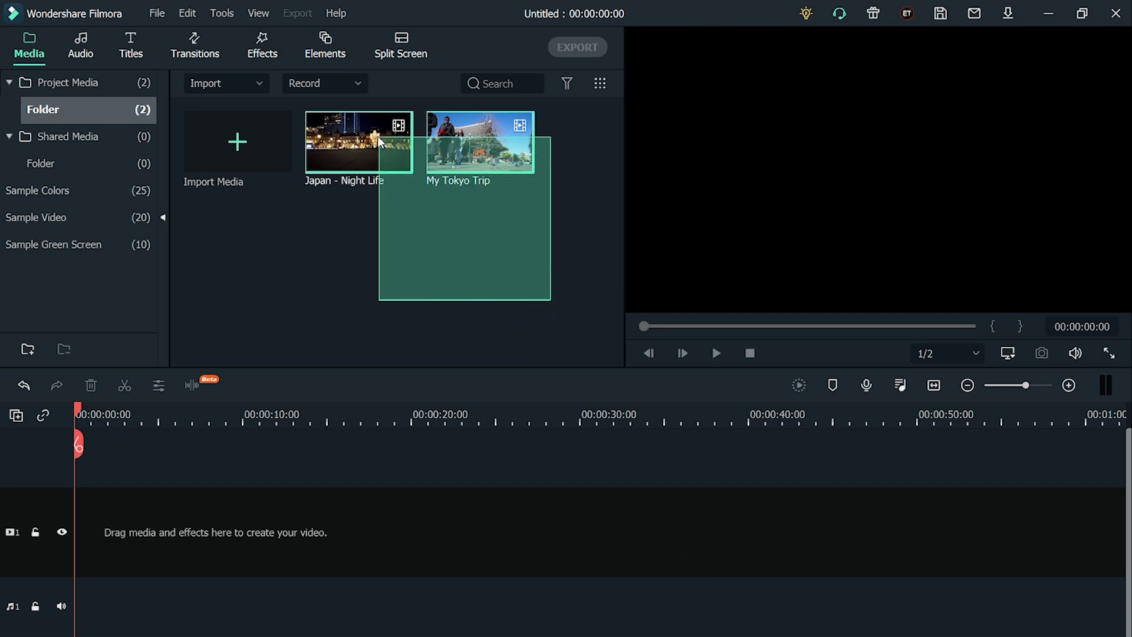
drag(528, 255, 367, 147)
Add both clips matched to 1920x1080 30fps, split Japan - Night Life and delete extra pieces, leaving about 19 seconds.
drag(129, 545, 128, 545)
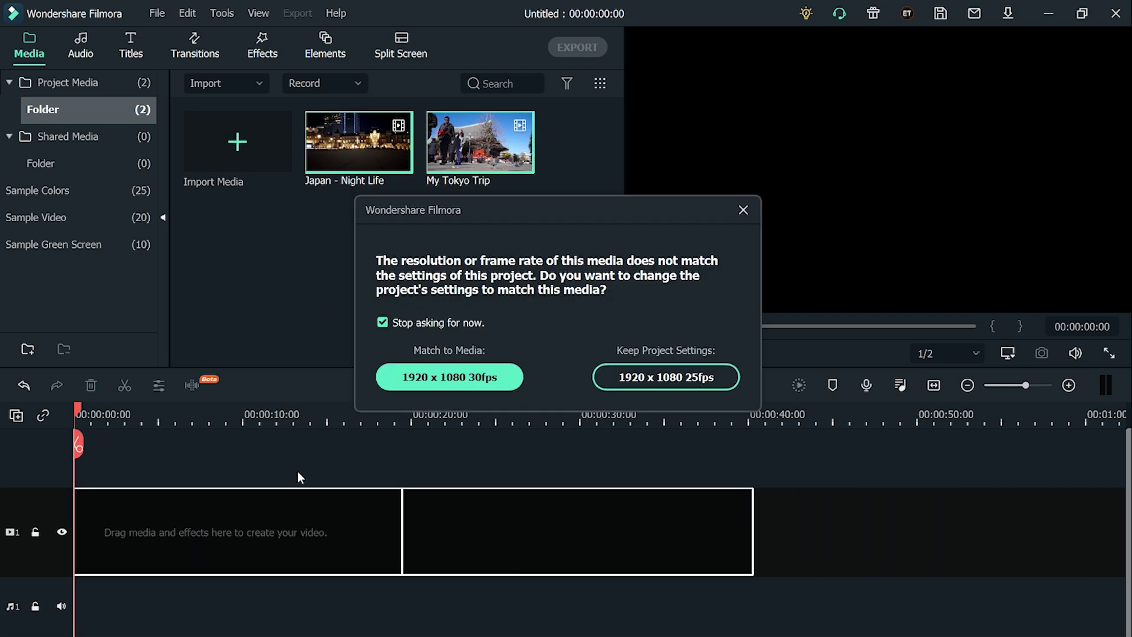
click(447, 383)
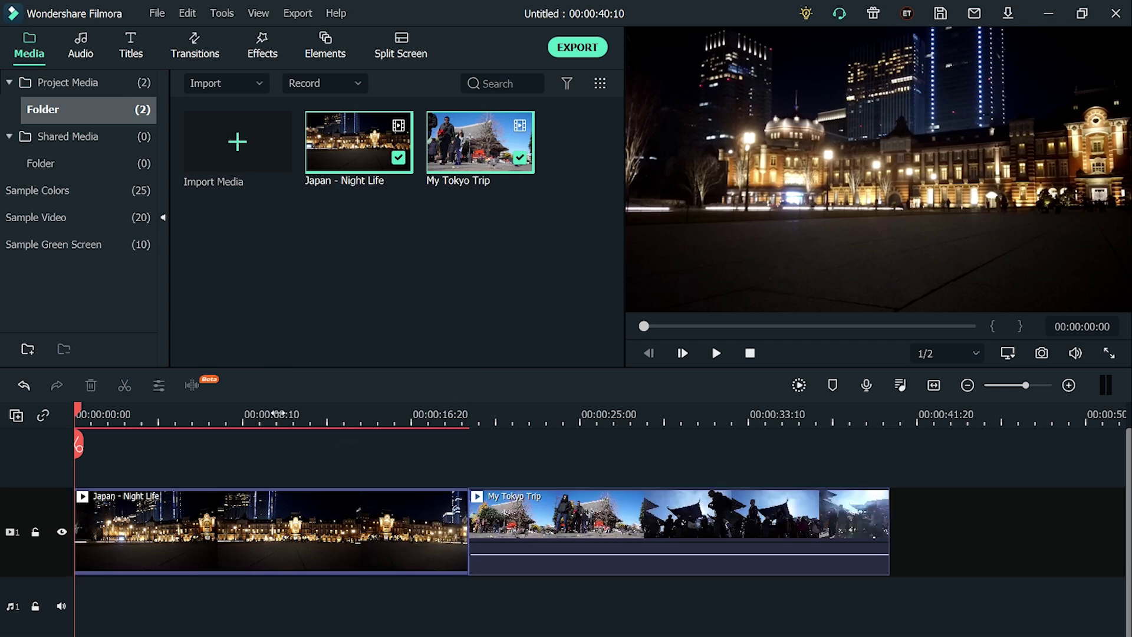
mouse_move(277, 419)
mouse_down()
mouse_move(350, 420)
mouse_move(295, 424)
mouse_move(472, 447)
mouse_up()
click(295, 445)
click(341, 506)
key(Delete)
key(Delete)
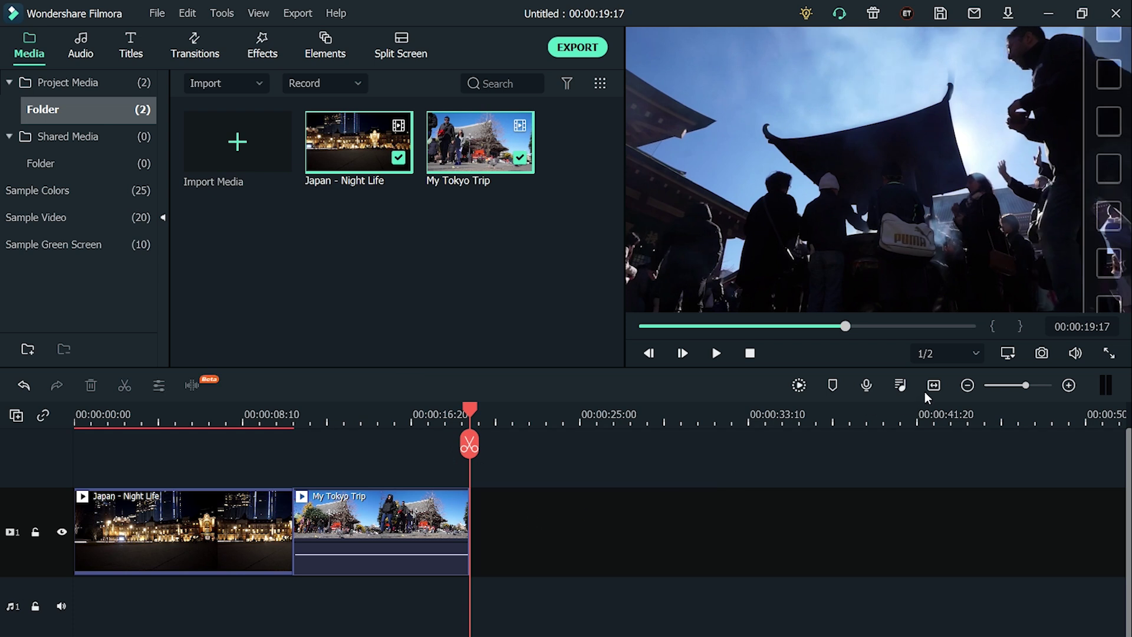
click(933, 385)
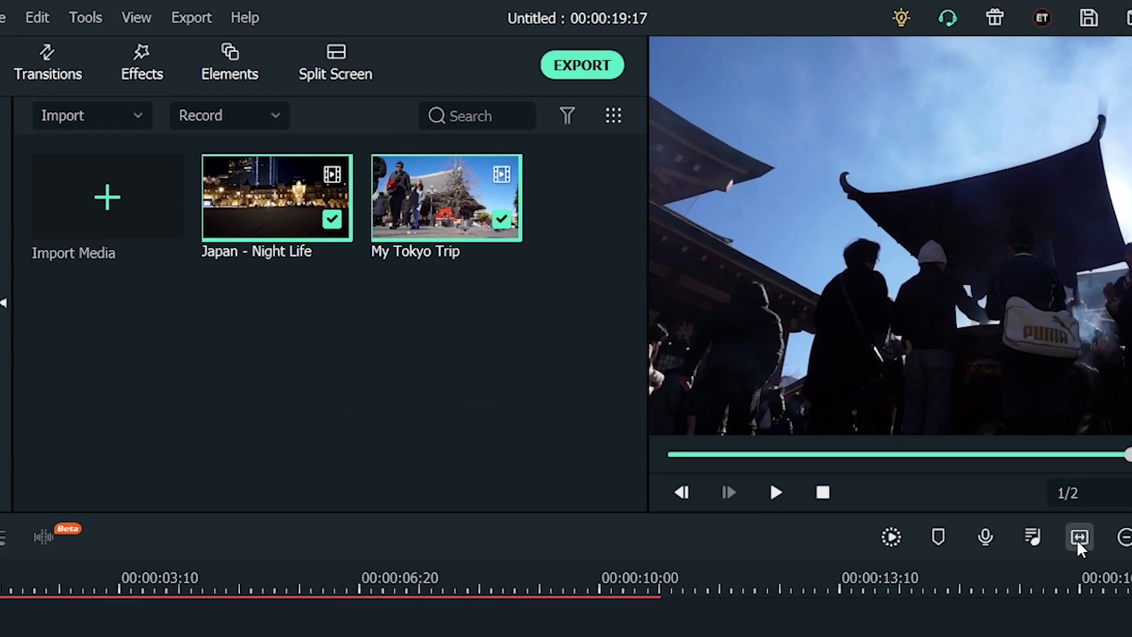
click(605, 75)
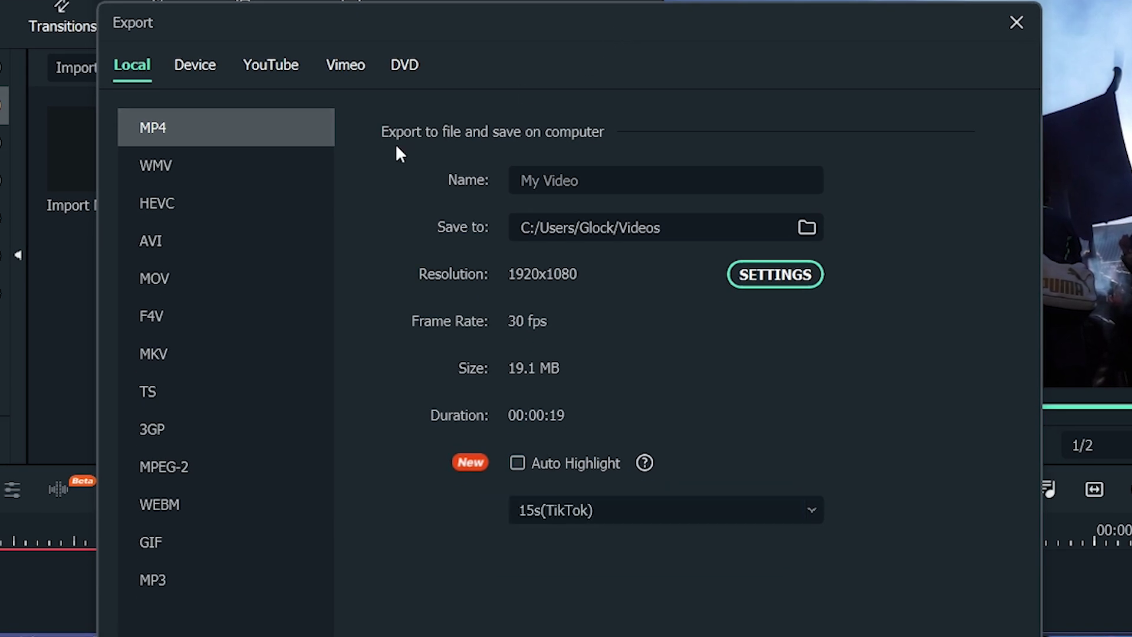
Compare AVI, MOV, MP4, WMV, F4V and TS formats, settling on 3GP at 352x288, 15 fps.
click(255, 239)
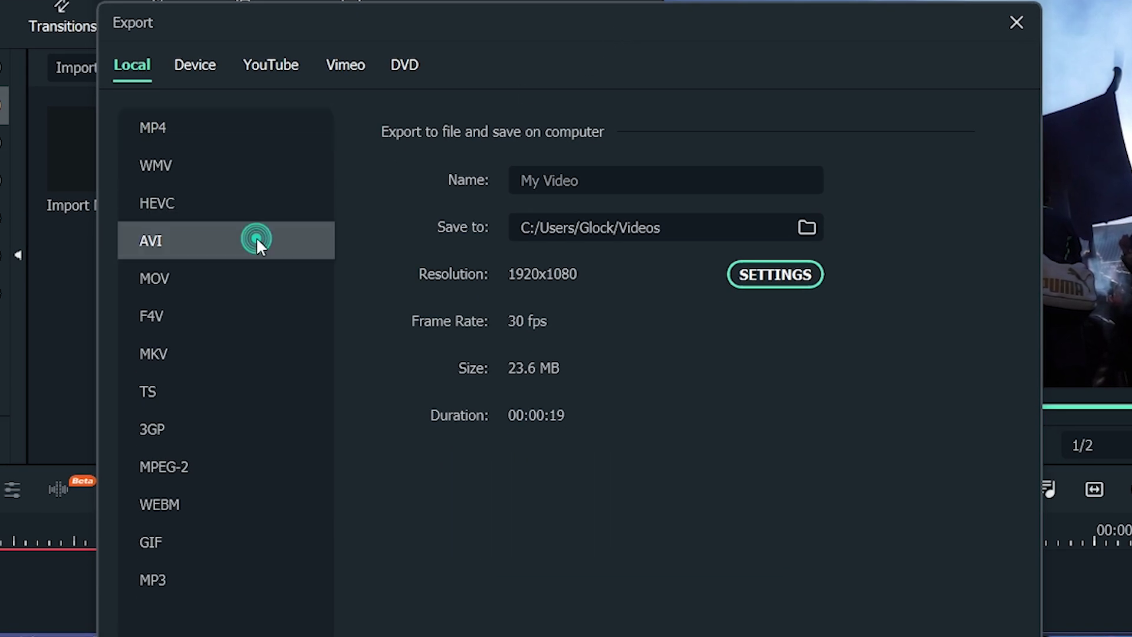
click(245, 285)
click(257, 139)
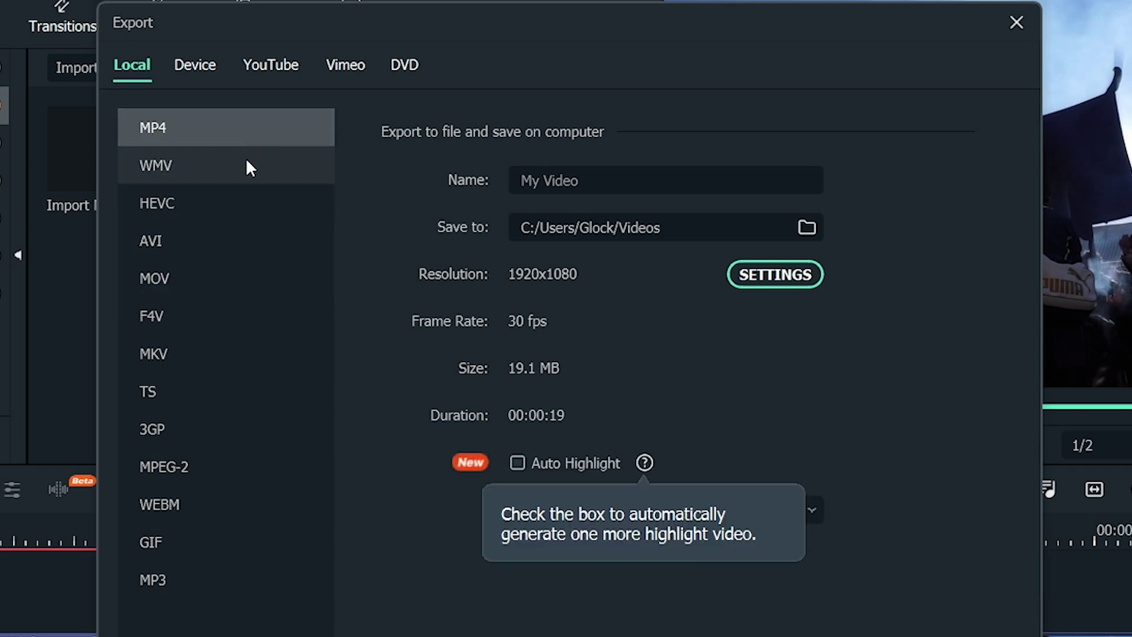
click(246, 162)
click(211, 309)
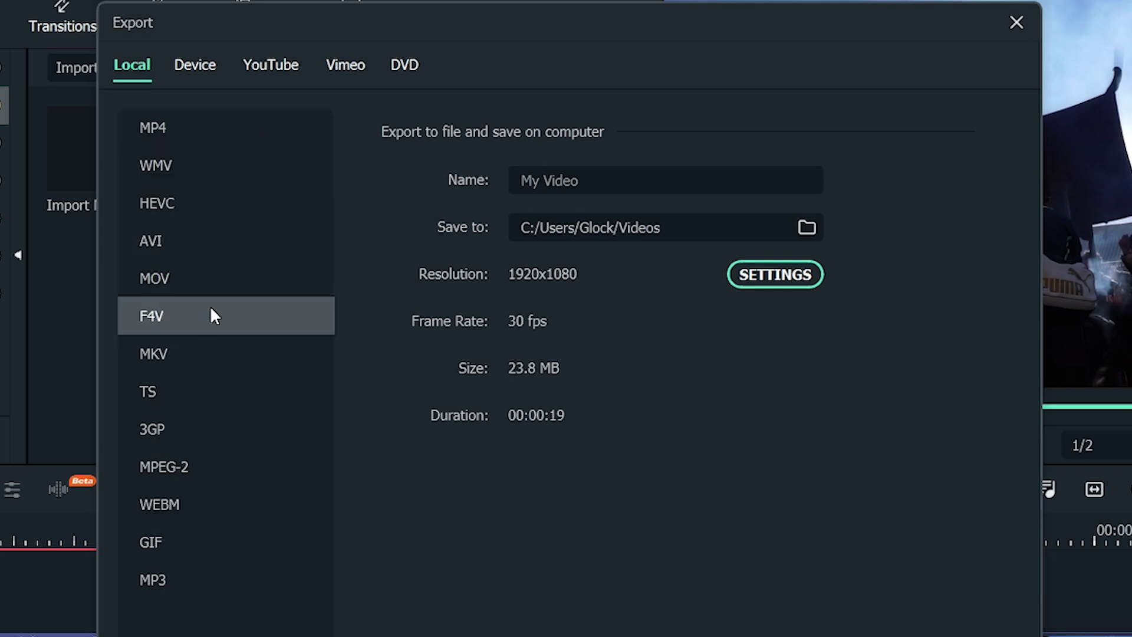
click(208, 403)
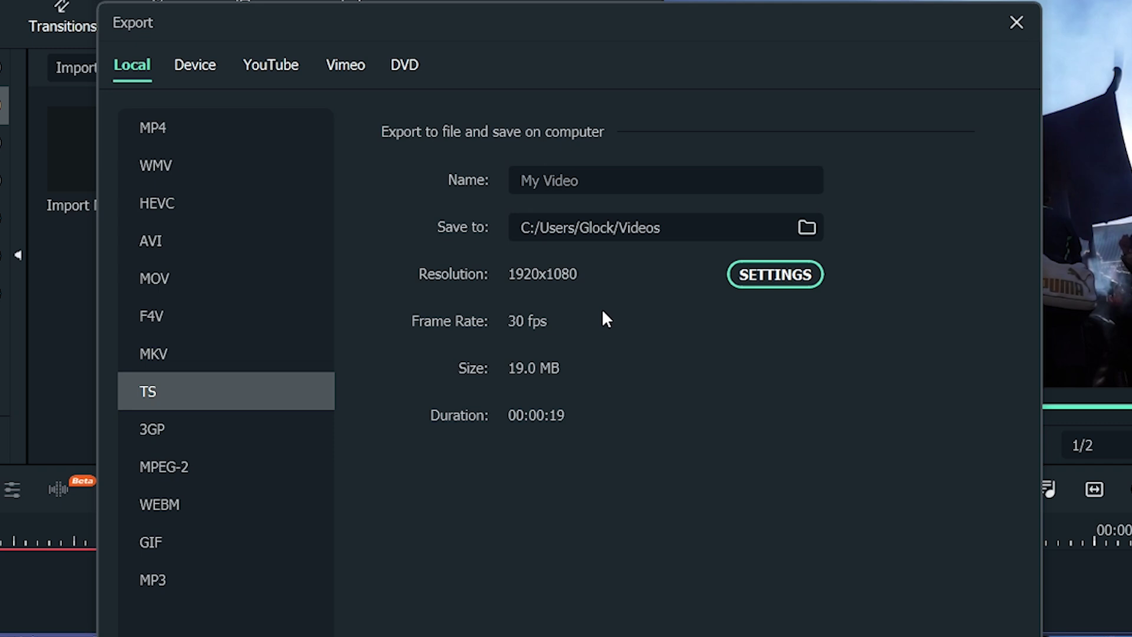
click(300, 434)
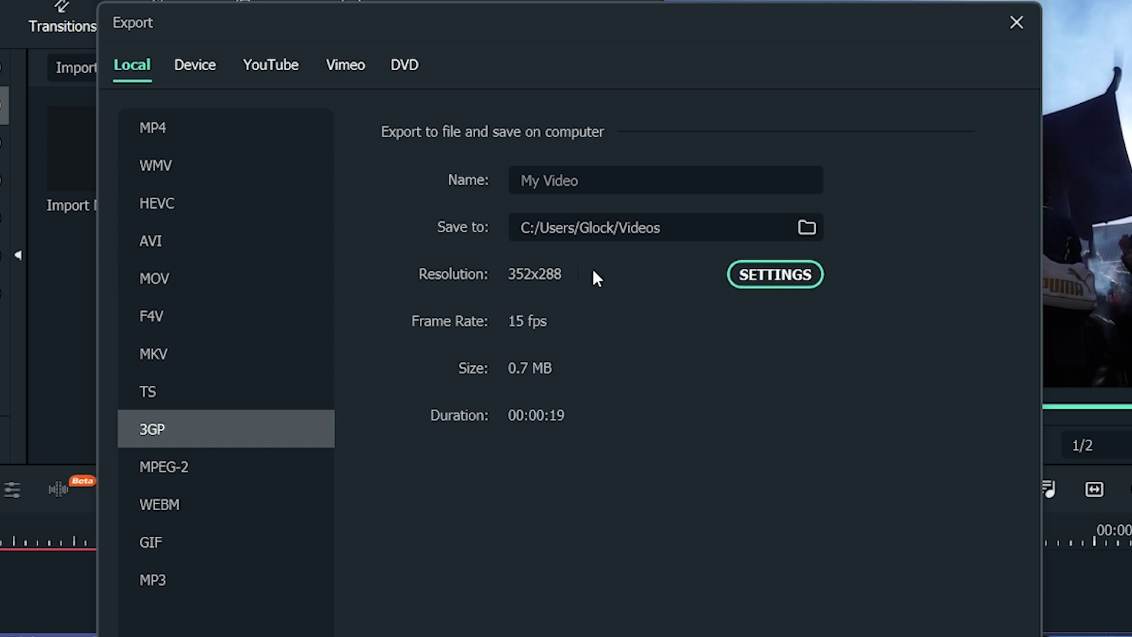
Set the 3GP export resolution to Custom with width 300 and height 300.
click(744, 277)
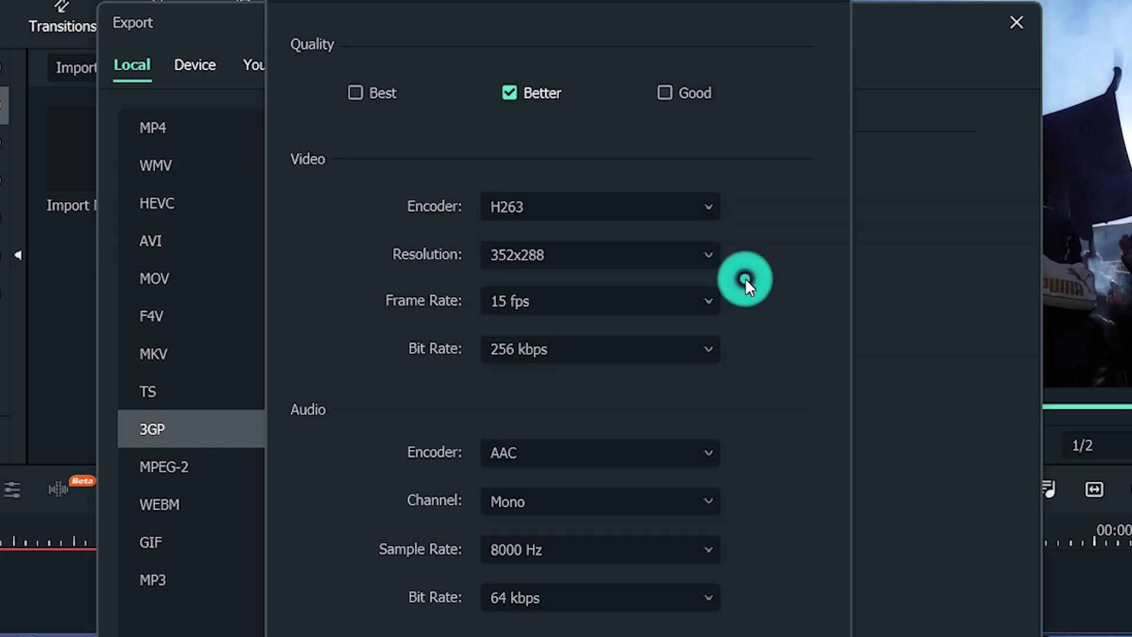
click(702, 252)
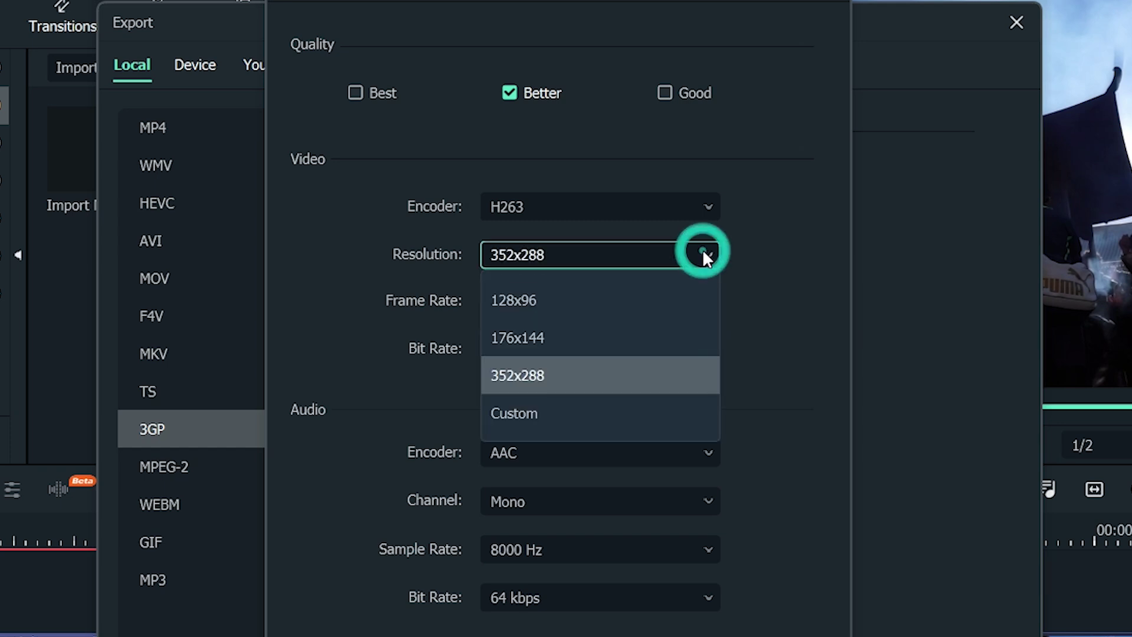
click(638, 412)
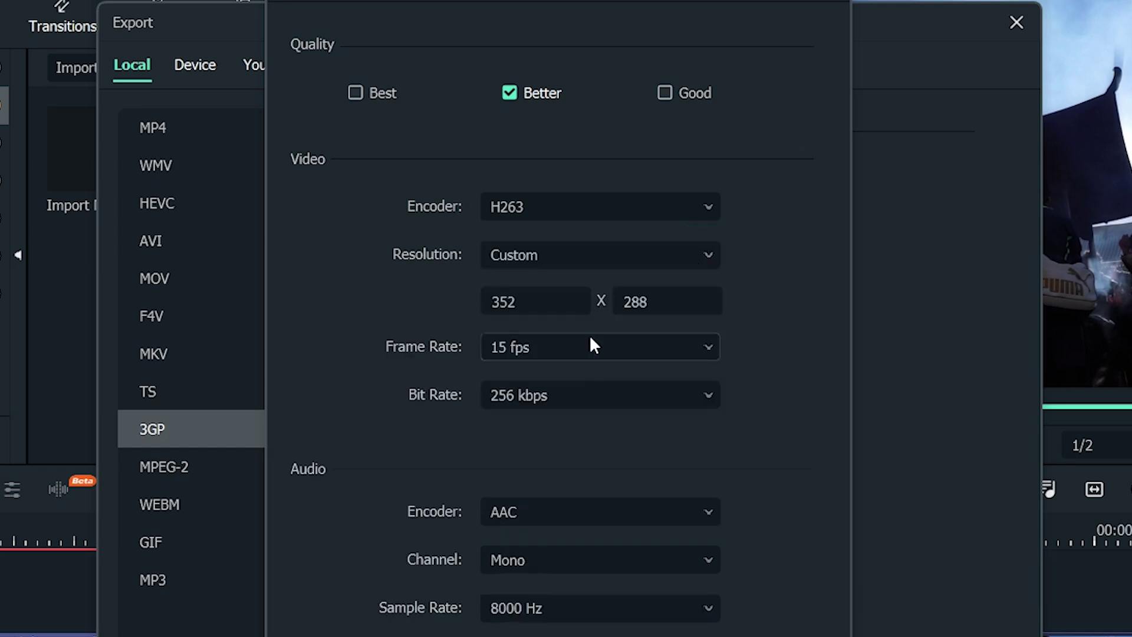
click(577, 301)
text(300)
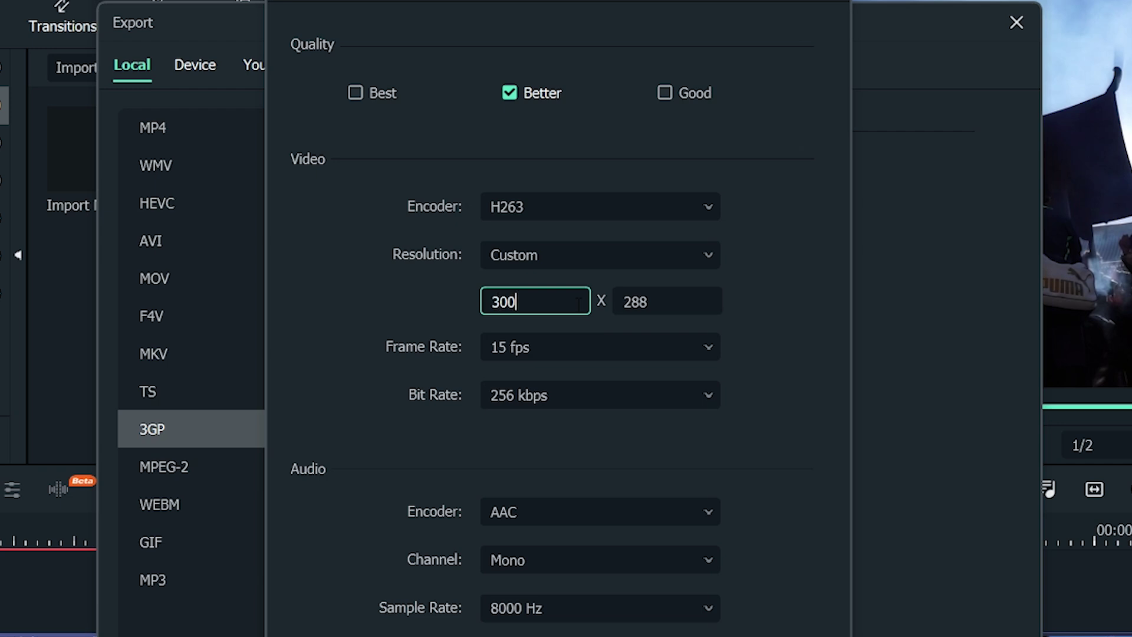
click(640, 301)
text(300)
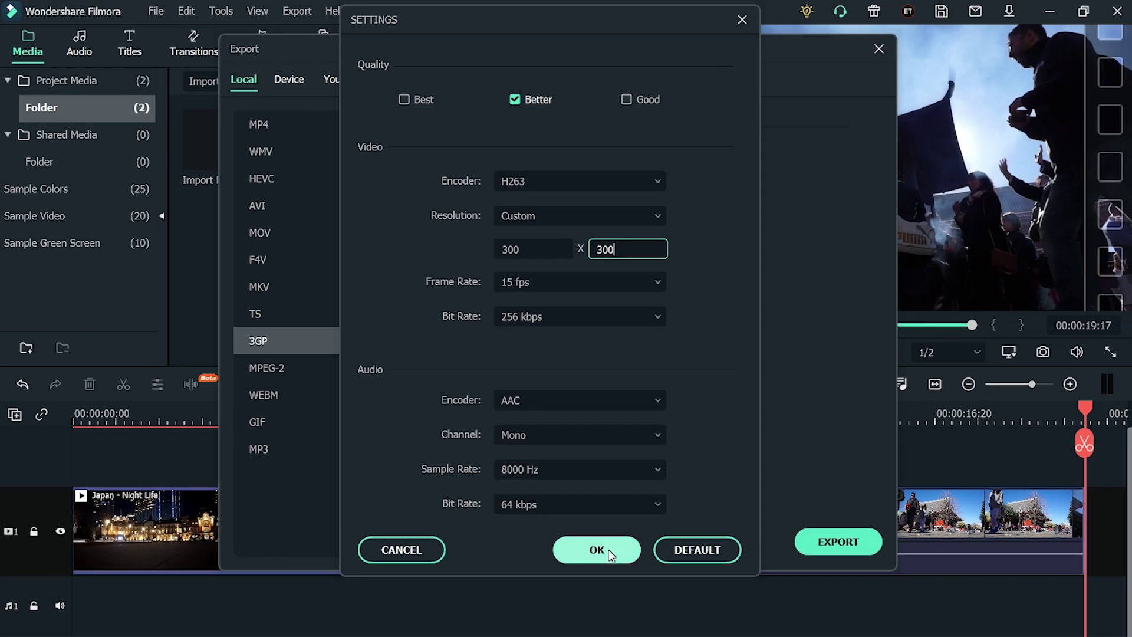
click(609, 549)
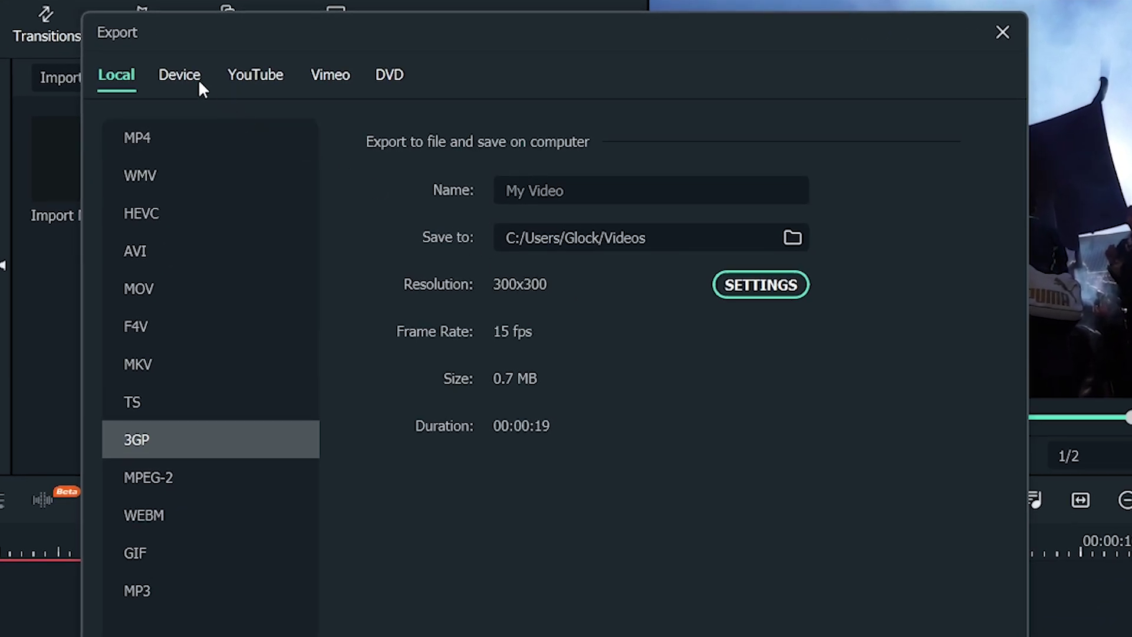
click(199, 83)
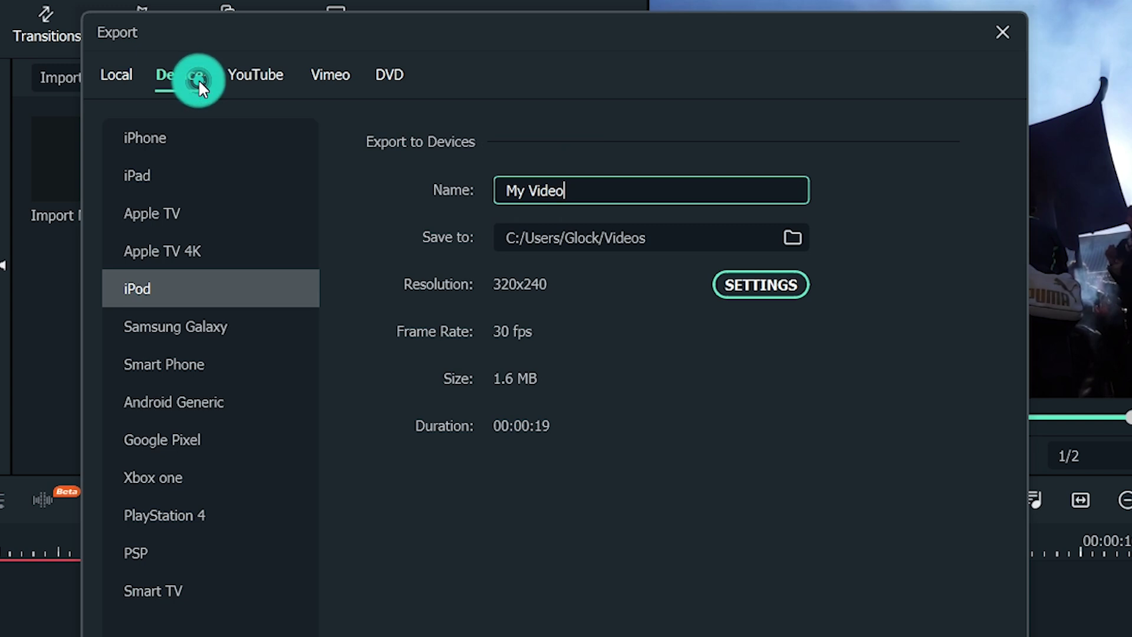
Choose the iPhone device preset at 1280x720 and 30 fps.
click(201, 134)
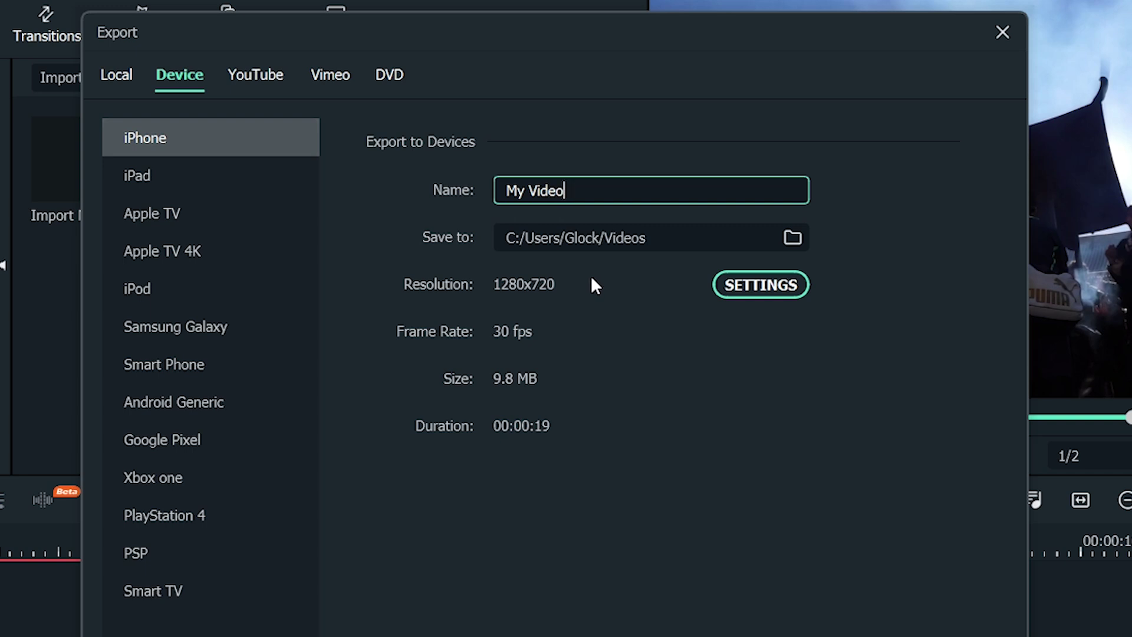
click(792, 233)
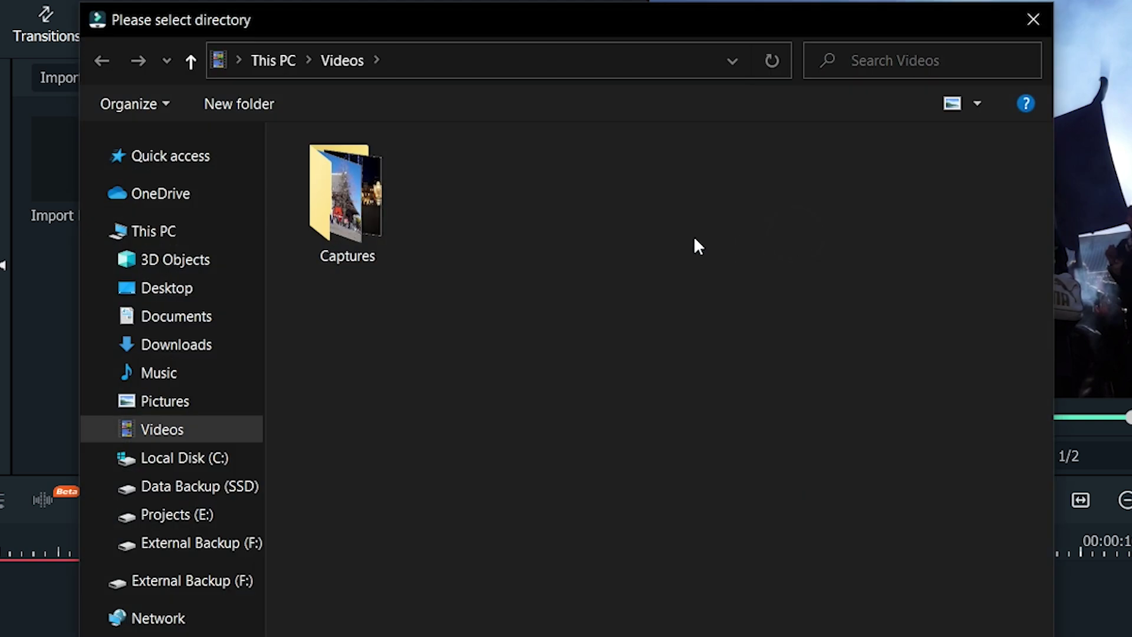
Make a new 'My Video Export' folder inside Videos and set it as the export's save location.
click(369, 234)
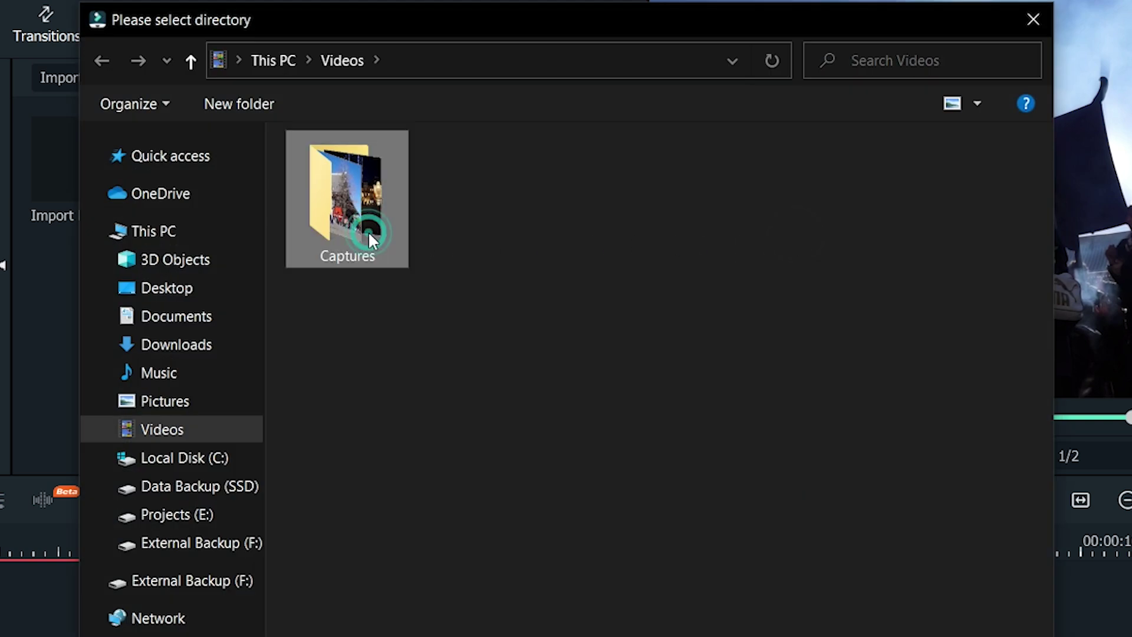
right_click(462, 237)
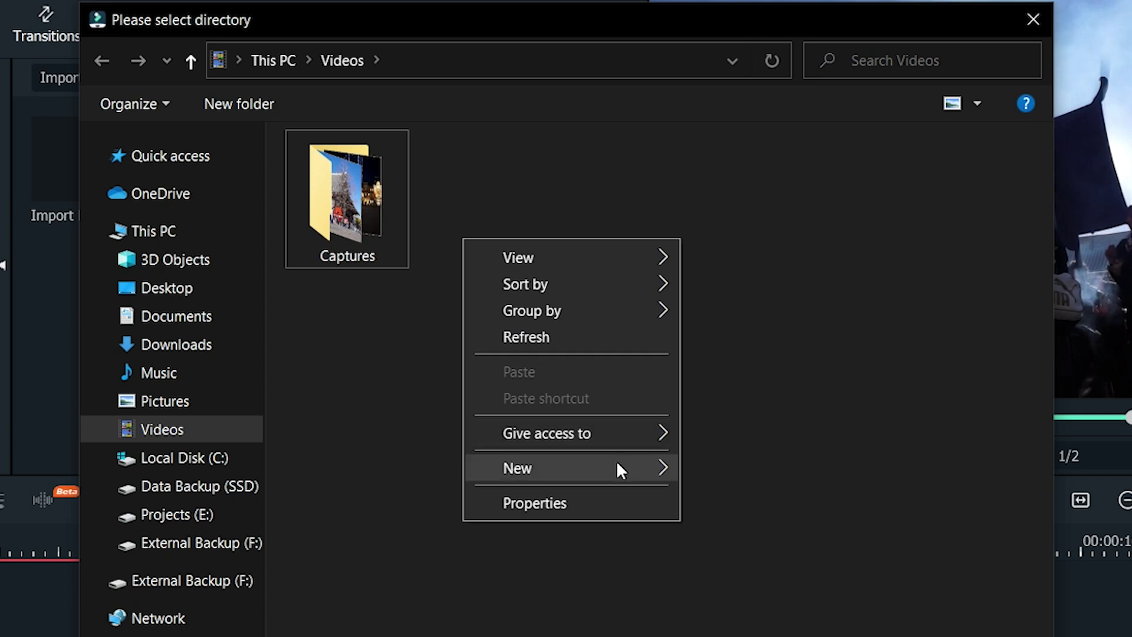
click(783, 470)
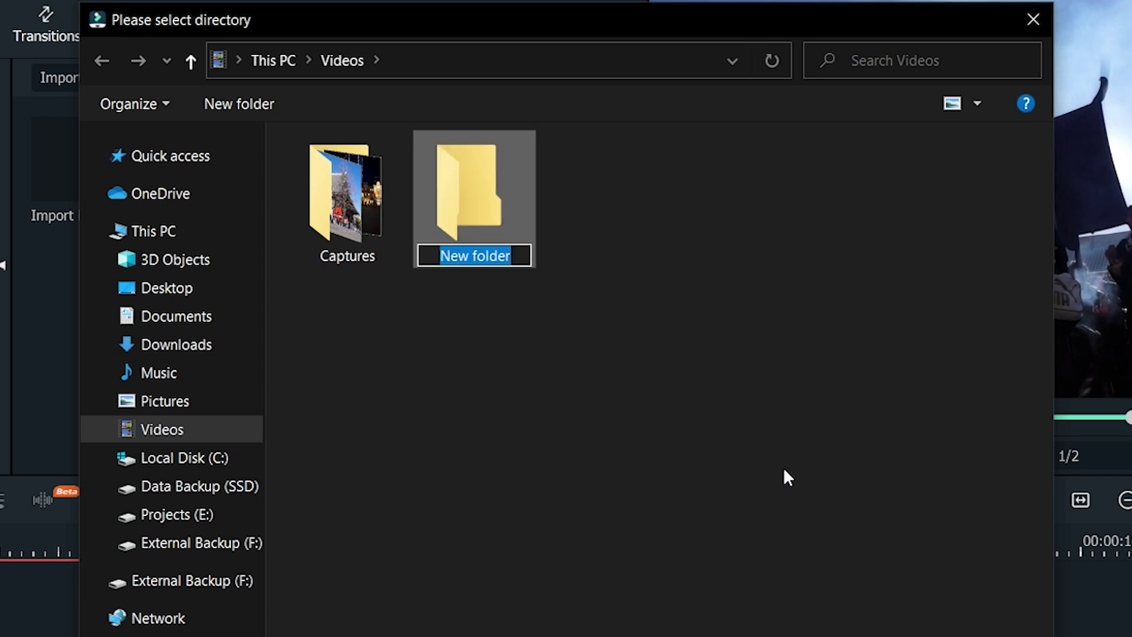
text(My Video Export)
key(Return)
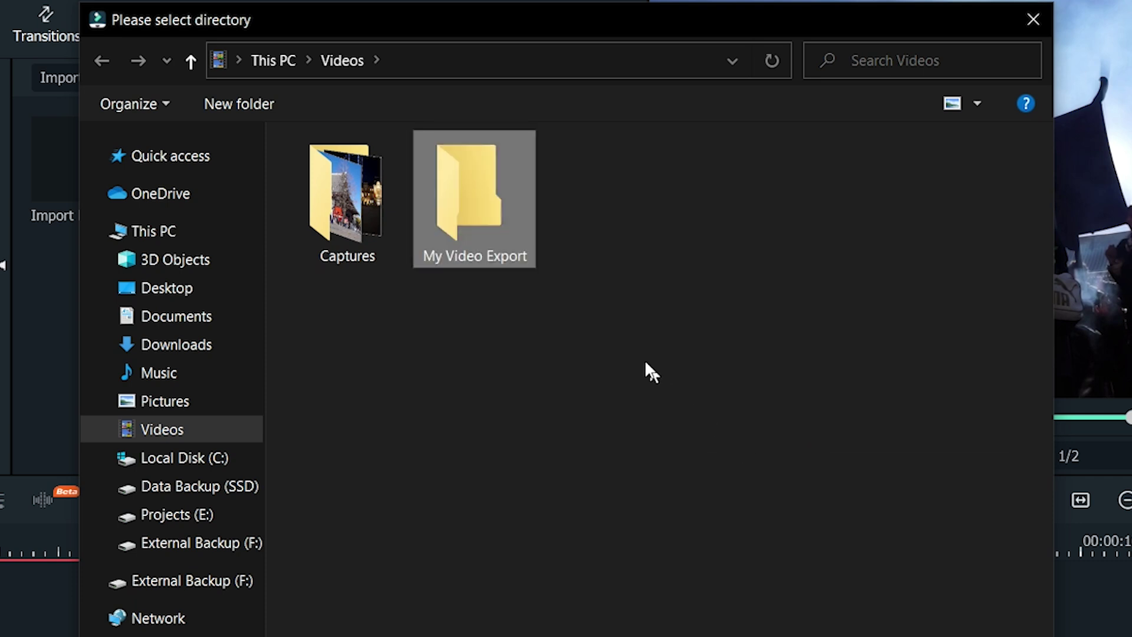
click(471, 224)
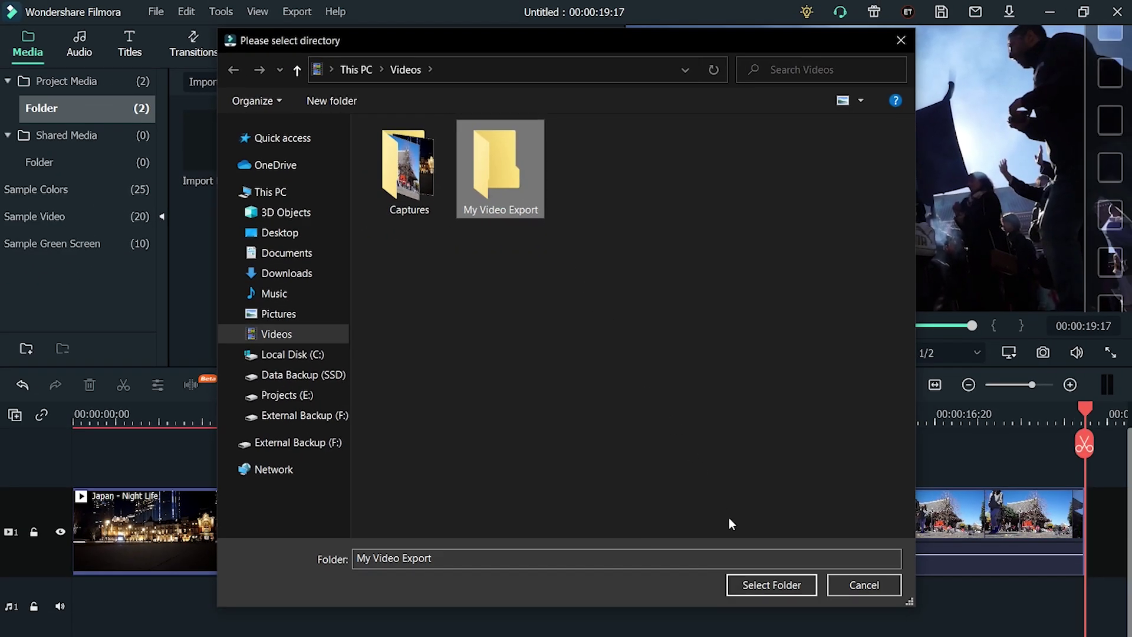
click(758, 579)
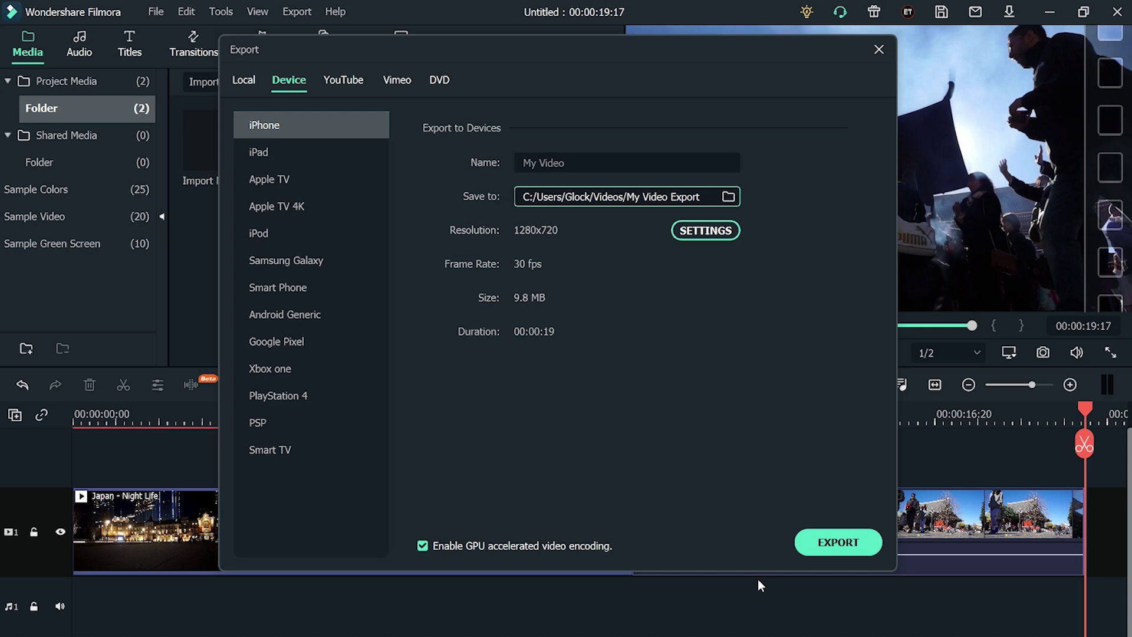
Start the iPhone export of the Tokyo timeline to My Video.mp4.
click(813, 548)
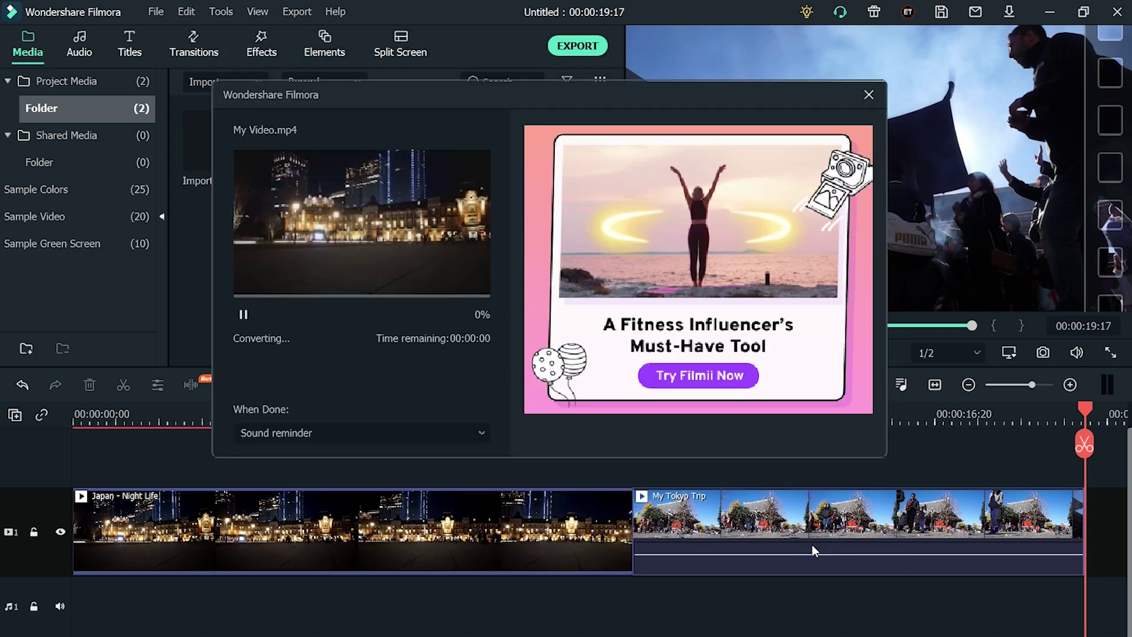